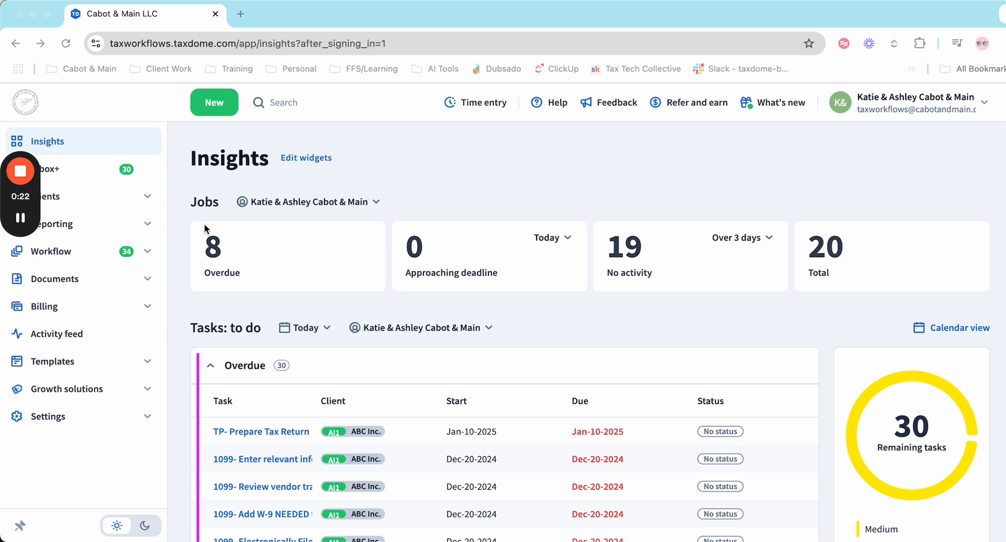
- Open the workflow's job recurrences list and start a new job recurrence
click(147, 256)
click(86, 337)
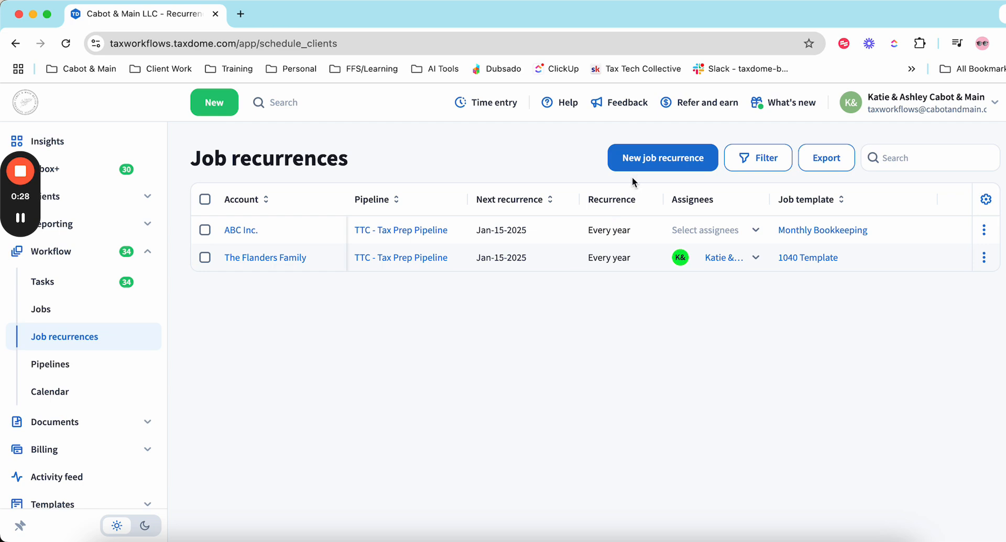
click(646, 169)
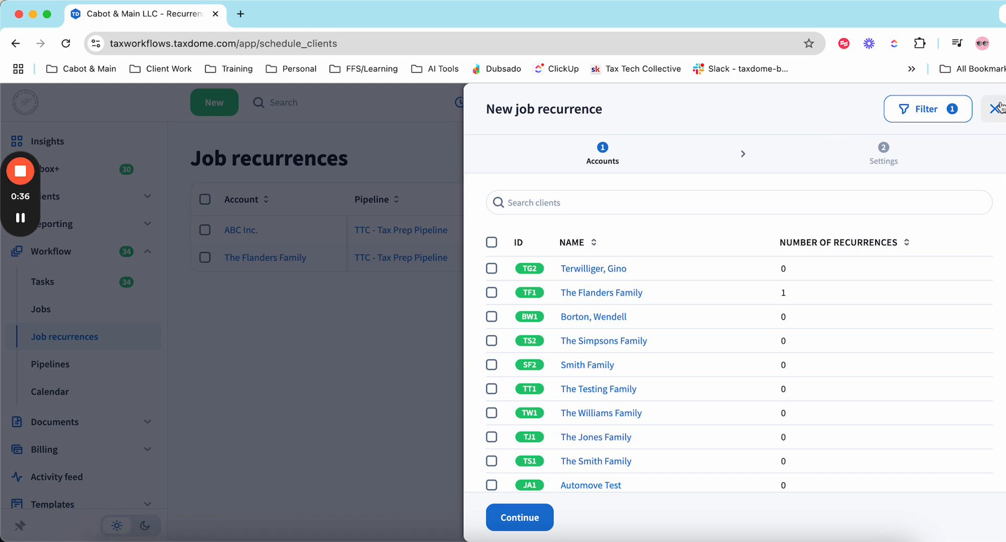
- Filter the accounts to active clients, keeping the existing 1040 tag filter
click(936, 110)
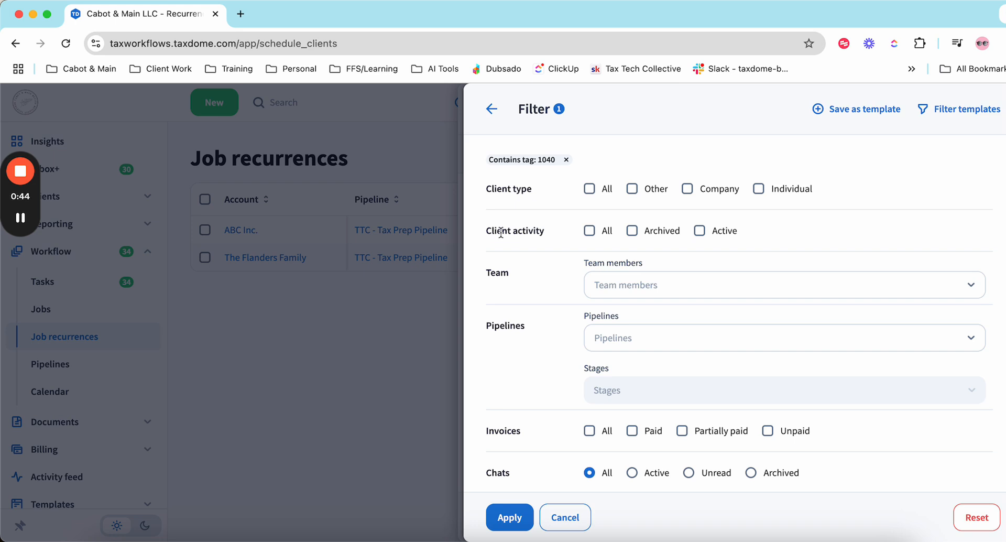
drag(491, 230, 548, 239)
click(700, 231)
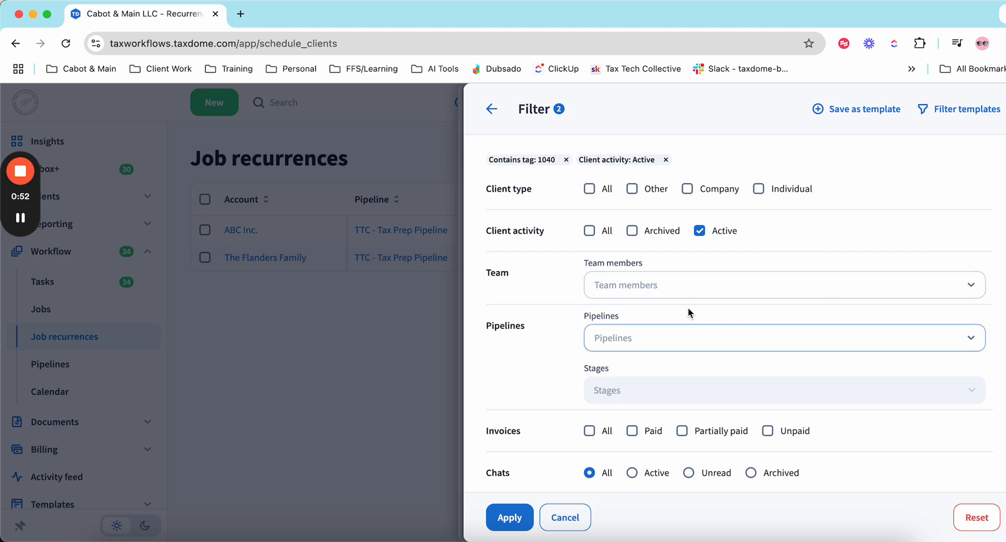
scroll(632, 338, down, 2)
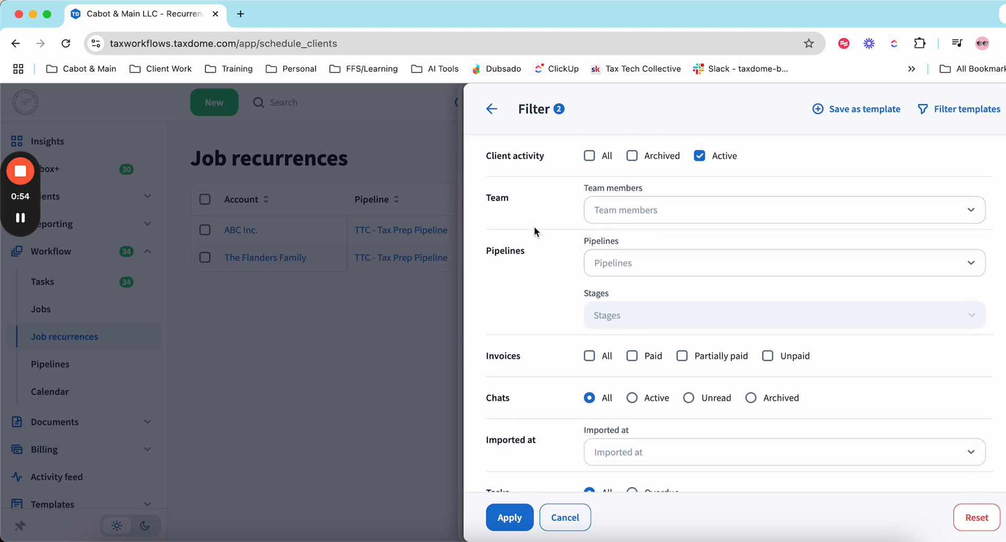
scroll(576, 272, down, 3)
scroll(577, 315, down, 1)
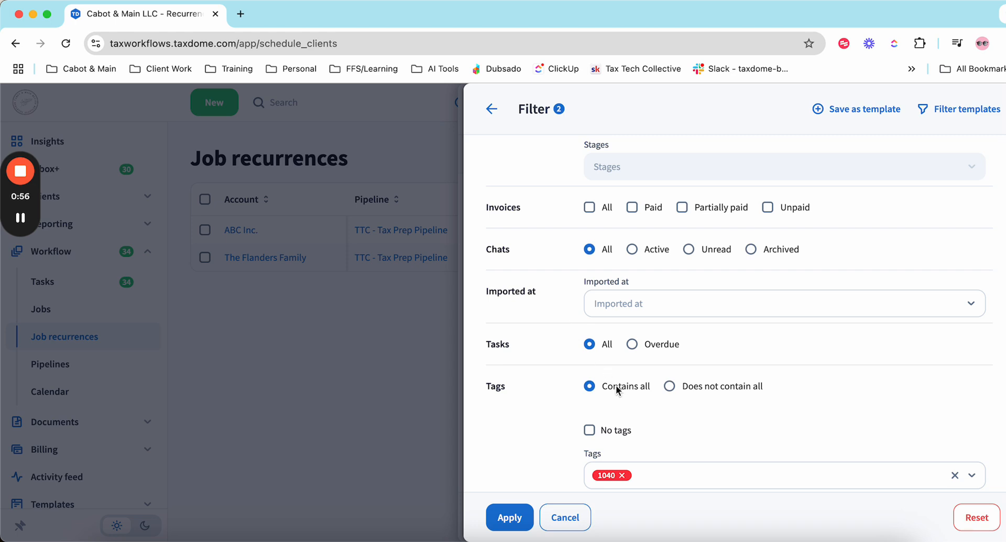
scroll(679, 401, down, 2)
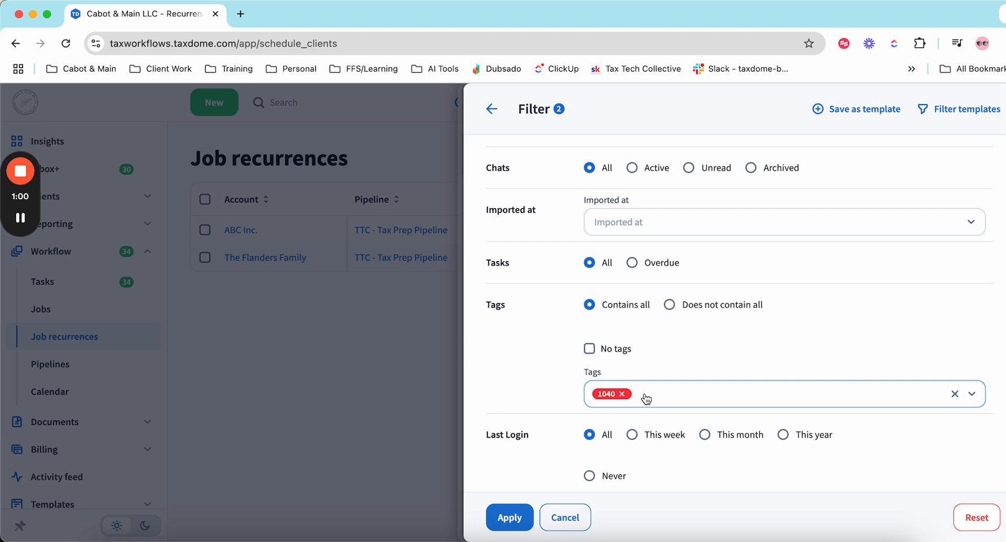
scroll(676, 401, down, 8)
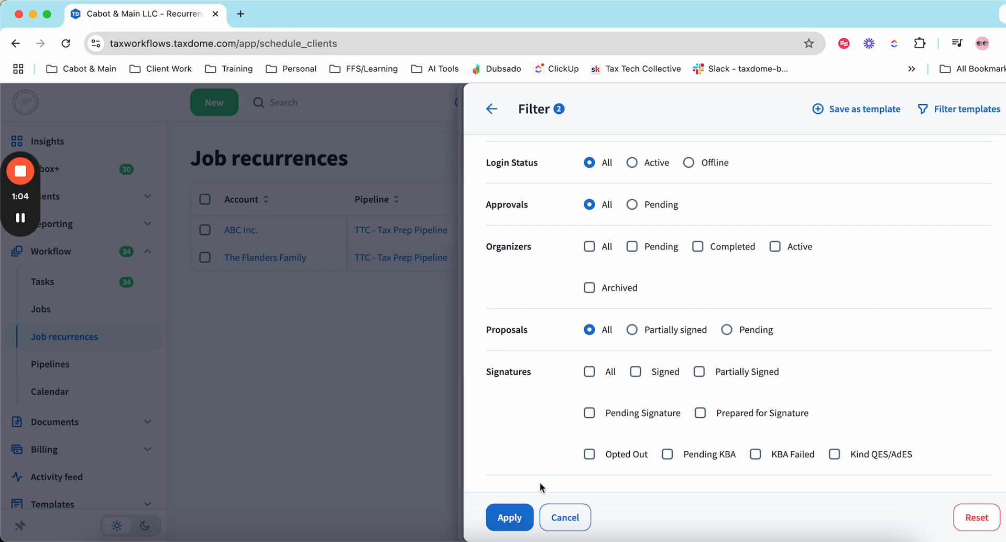
click(521, 517)
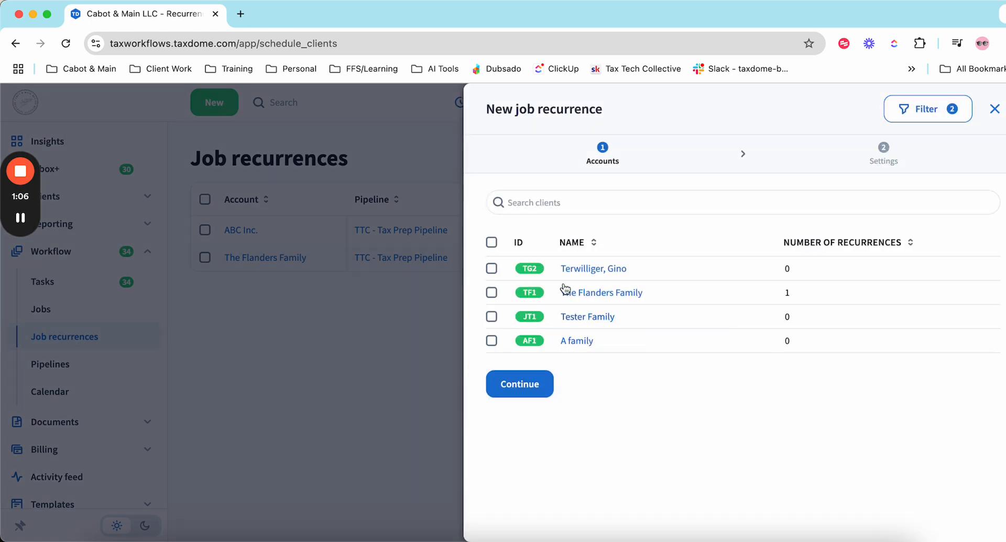
- Select all filtered accounts for the recurrence and set its pipeline to TTC - Tax Prep Pipeline
click(493, 243)
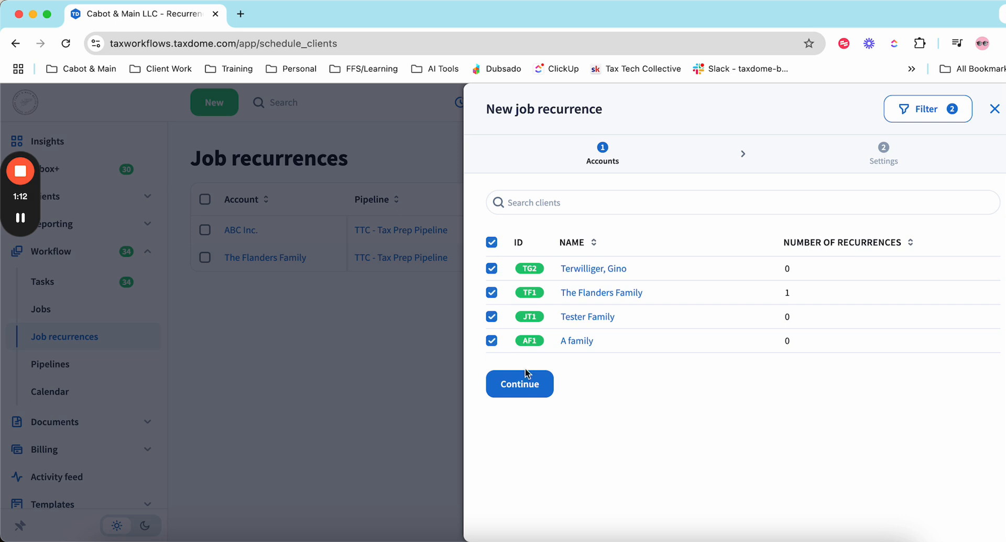
click(521, 384)
click(511, 219)
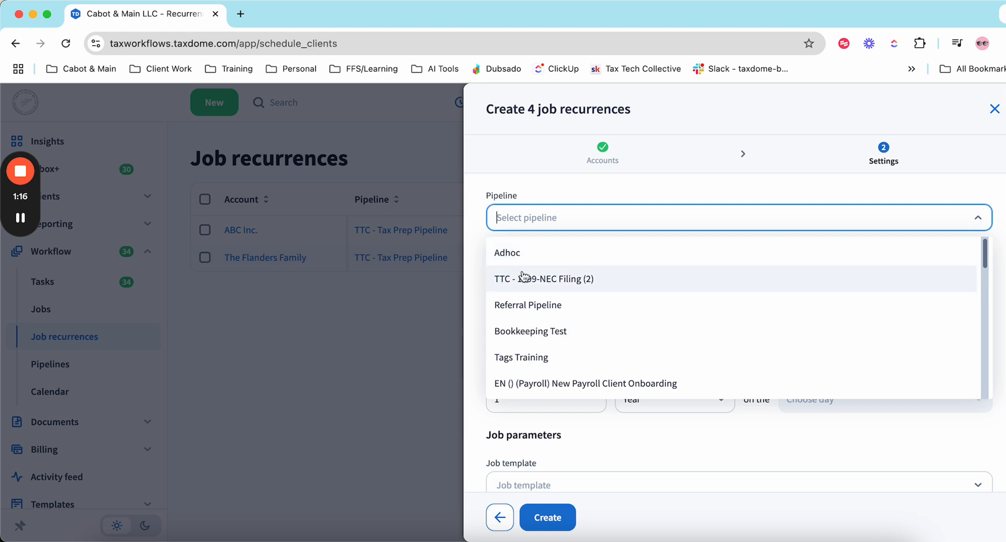
scroll(529, 283, down, 2)
scroll(531, 289, down, 5)
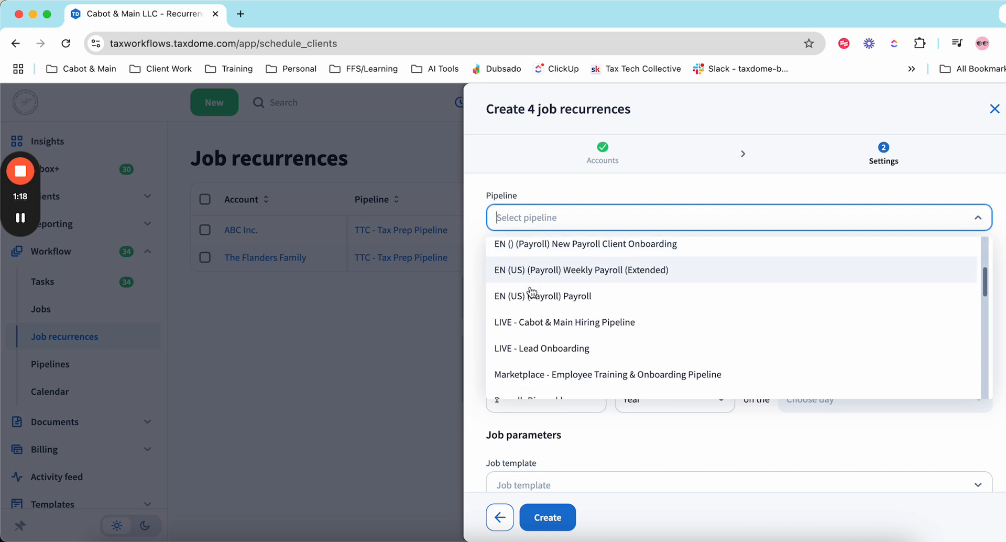
click(607, 384)
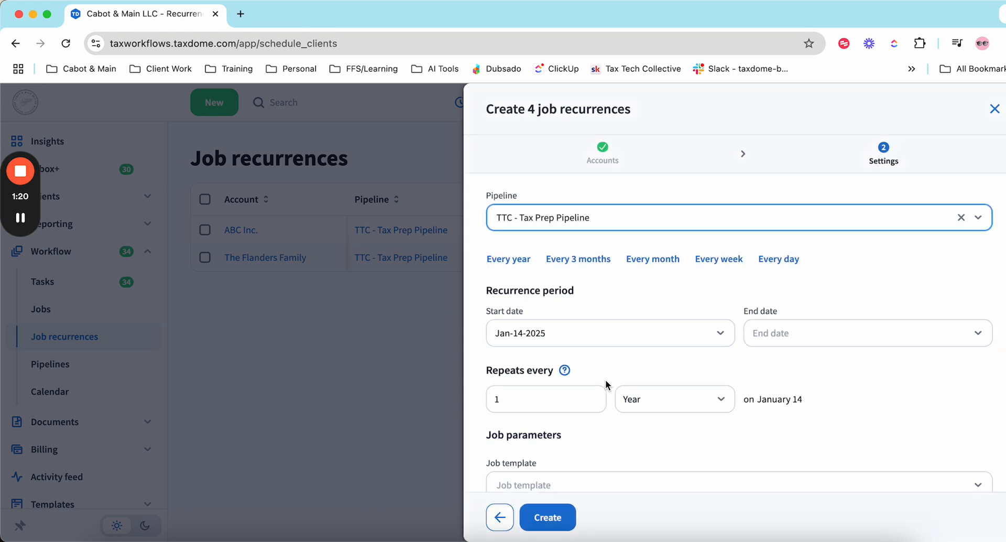
- Set the recurrence's start date to Jan-15-2025, leaving it repeating every 1 year
click(578, 336)
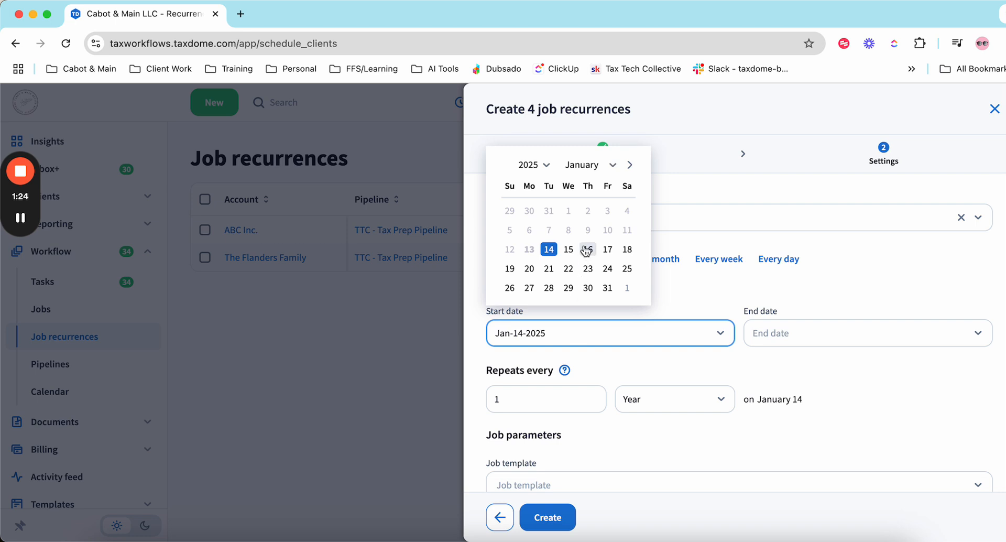
click(569, 250)
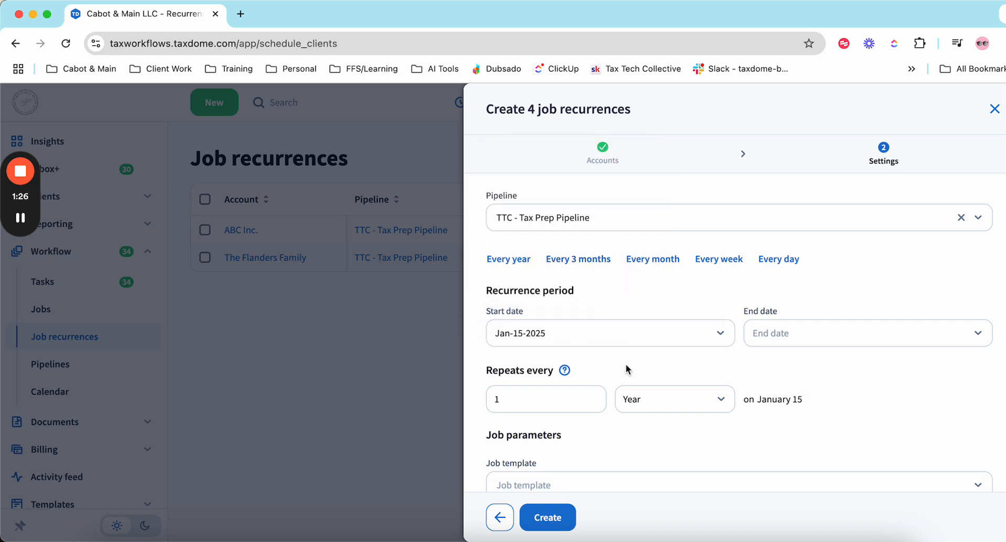
click(565, 394)
- Assign the 1040 Template as the recurrence's job template
scroll(756, 399, down, 2)
click(532, 398)
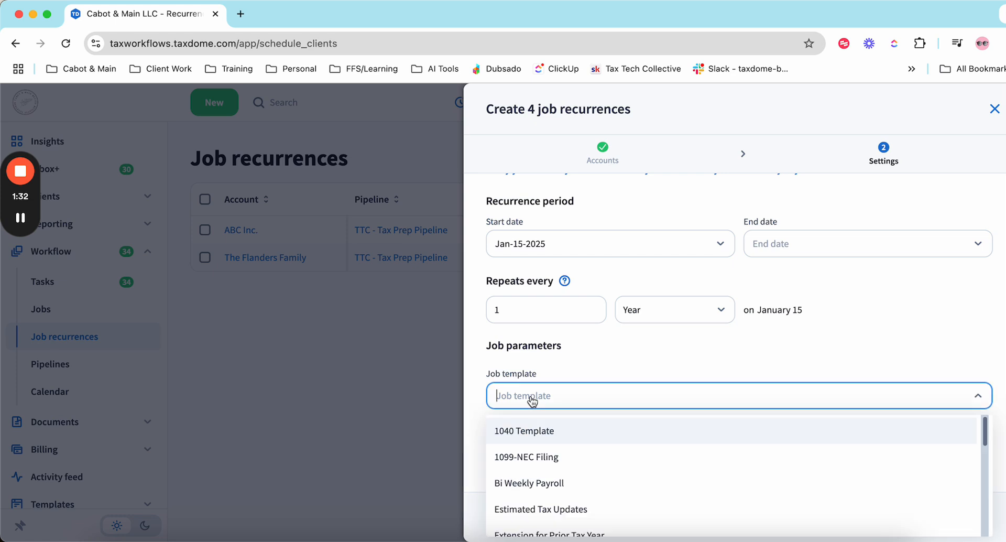
click(537, 435)
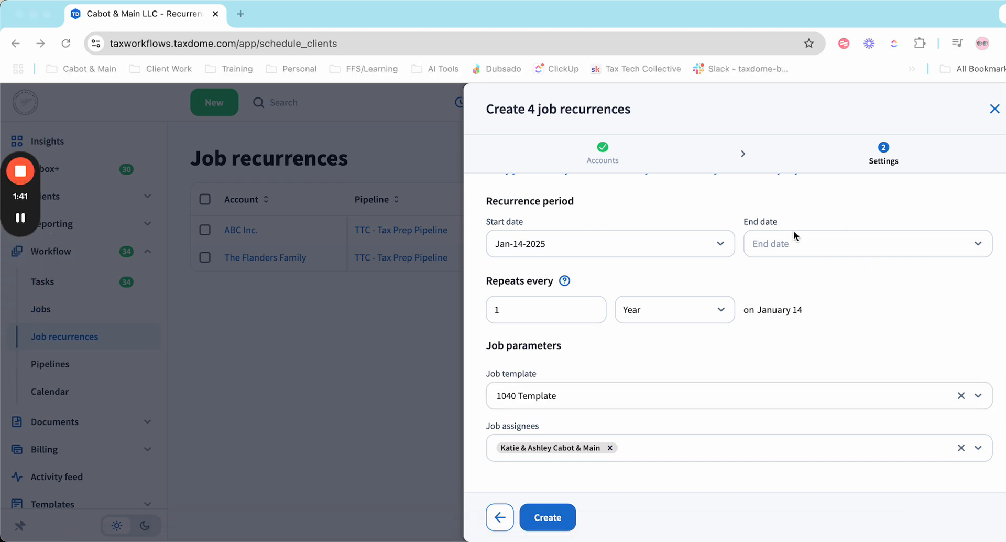
- Create the recurrences for the selected accounts and reload the job recurrences list
scroll(797, 241, up, 2)
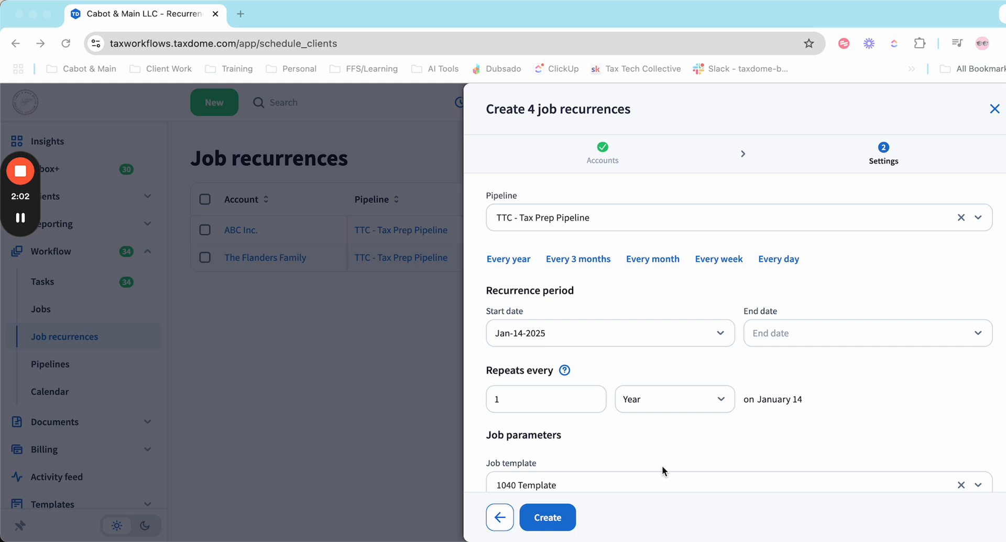
click(559, 518)
click(559, 517)
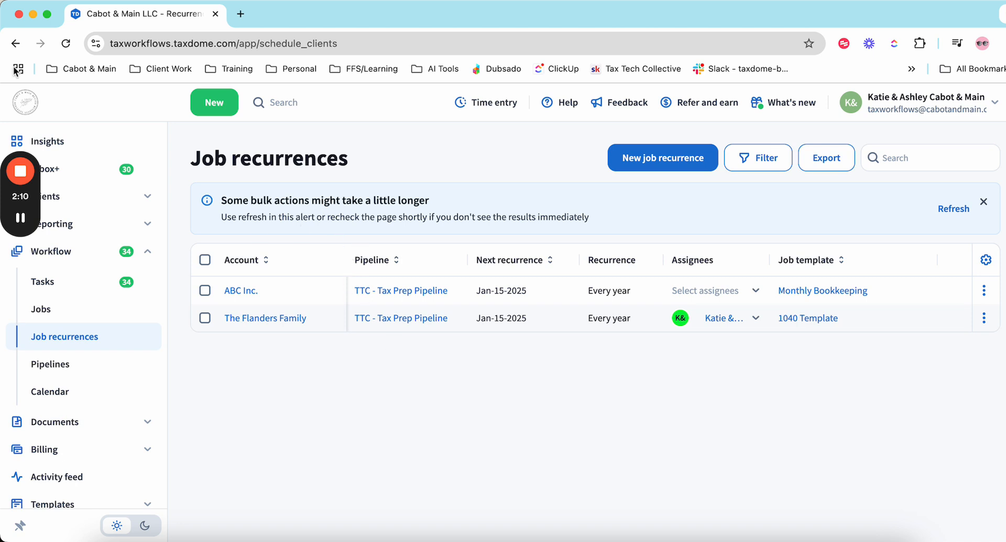
click(66, 43)
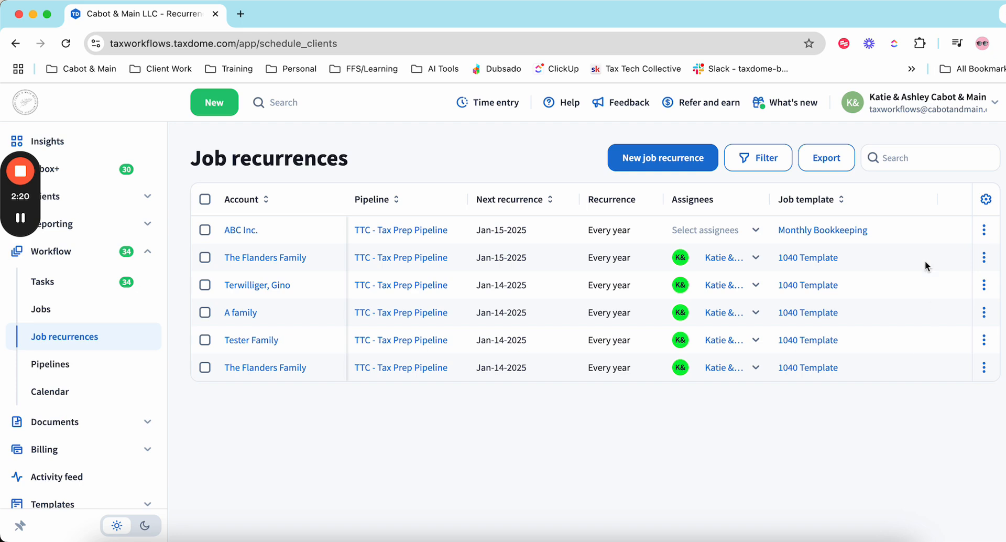
- Review the filter options of the job recurrences list and the account filters for a new recurrence, leaving both unchanged
click(761, 164)
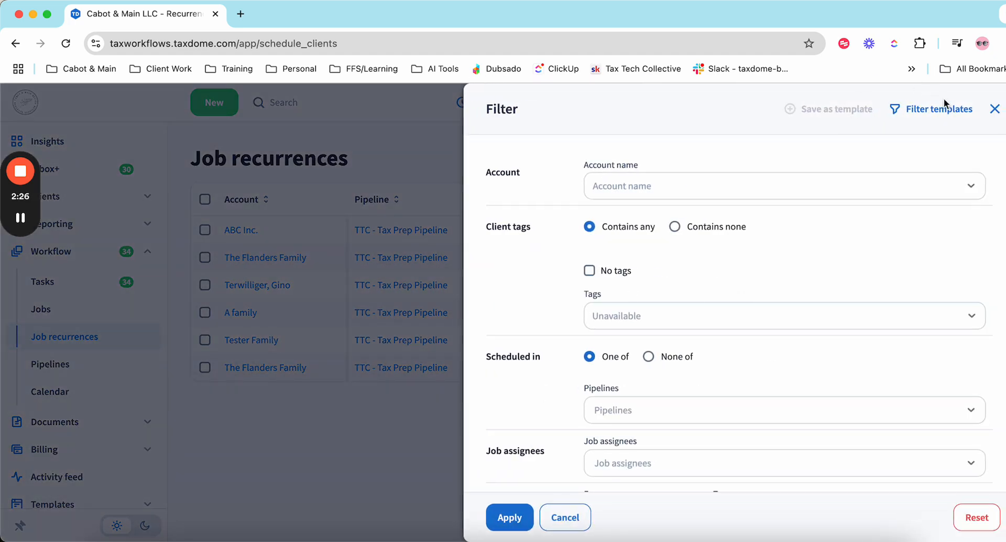
click(995, 107)
click(648, 158)
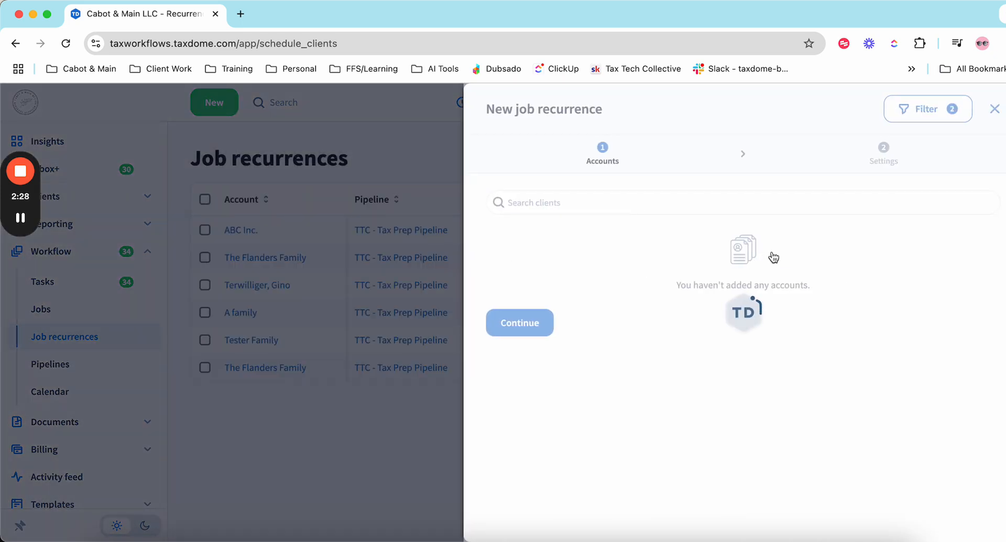
click(930, 112)
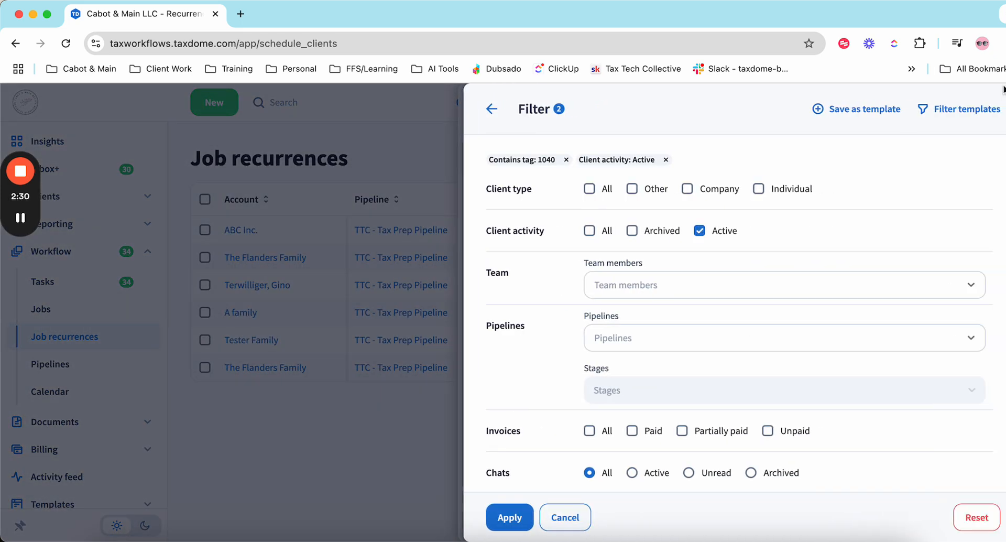
click(565, 518)
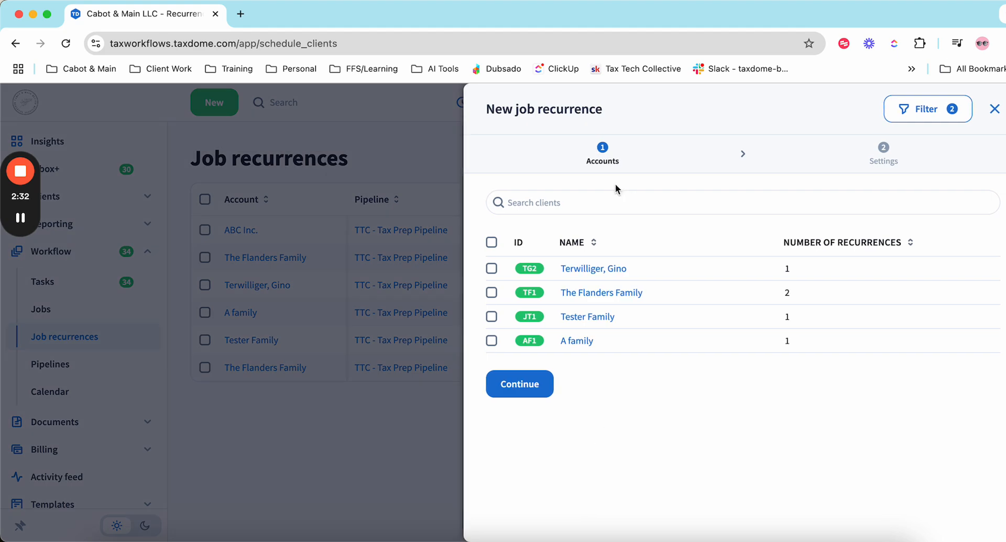
click(995, 110)
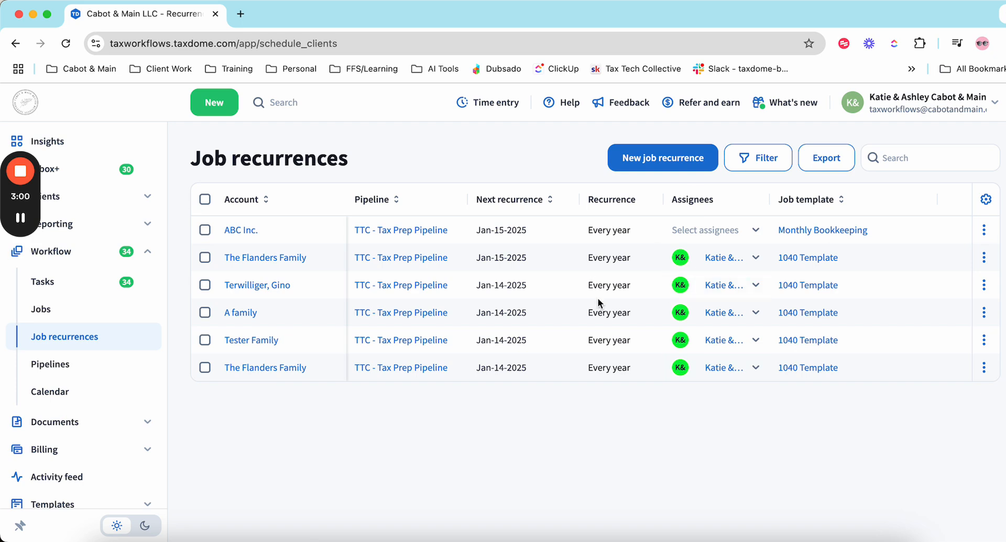
- Start a new job recurrence for the first listed account and proceed to its settings
click(631, 159)
click(492, 268)
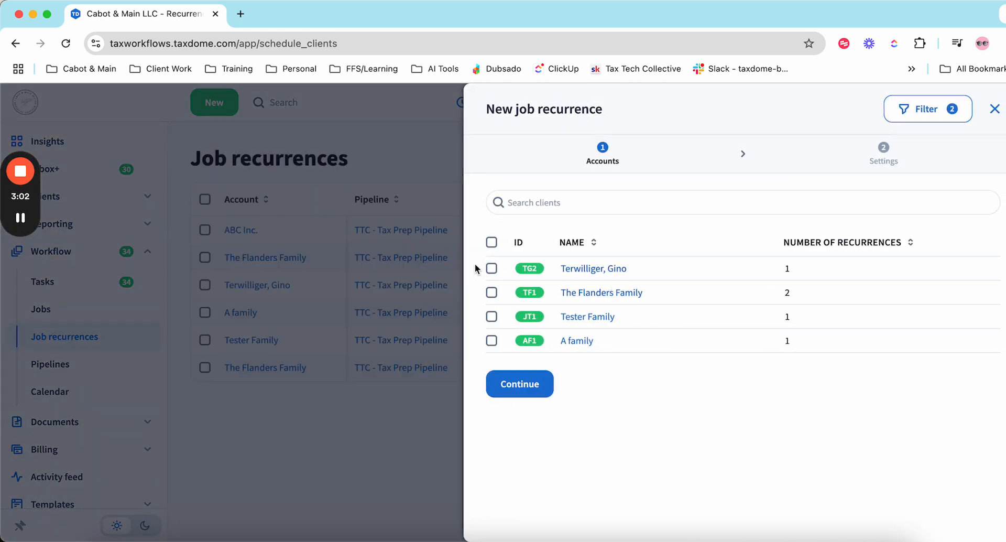
click(520, 384)
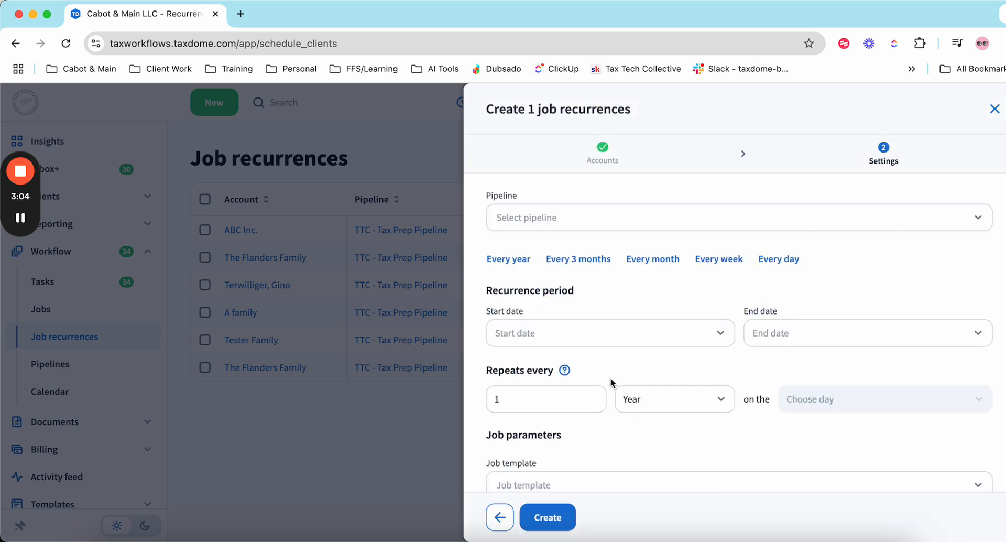
- Examine the repeat interval field, its time unit choices and the preset frequencies for the new recurrence
scroll(603, 383, down, 1)
click(655, 317)
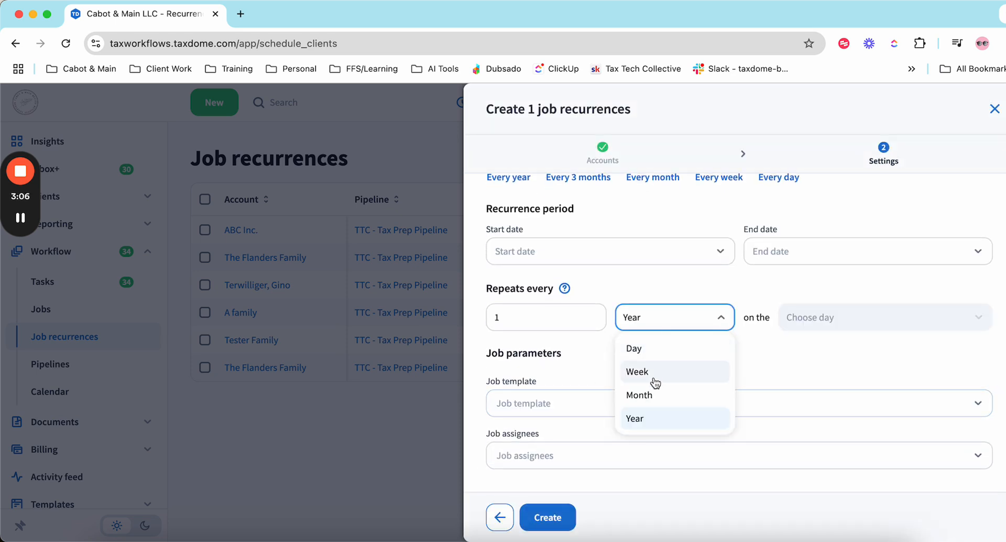
click(513, 325)
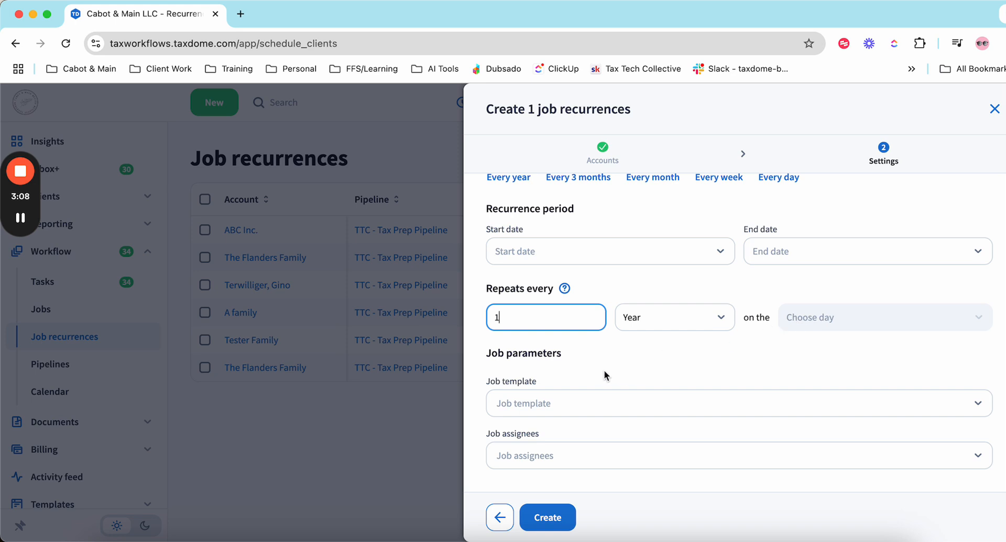
scroll(577, 341, up, 2)
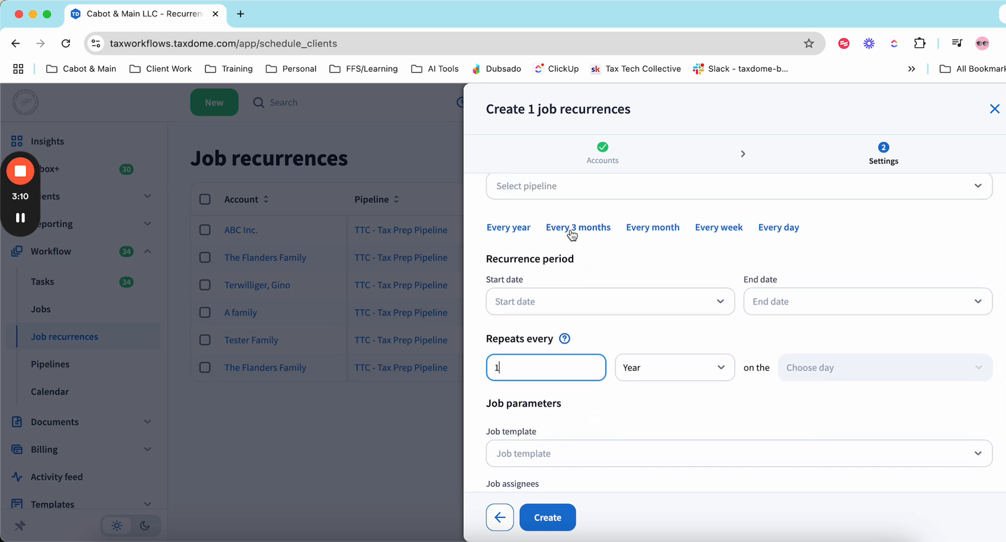